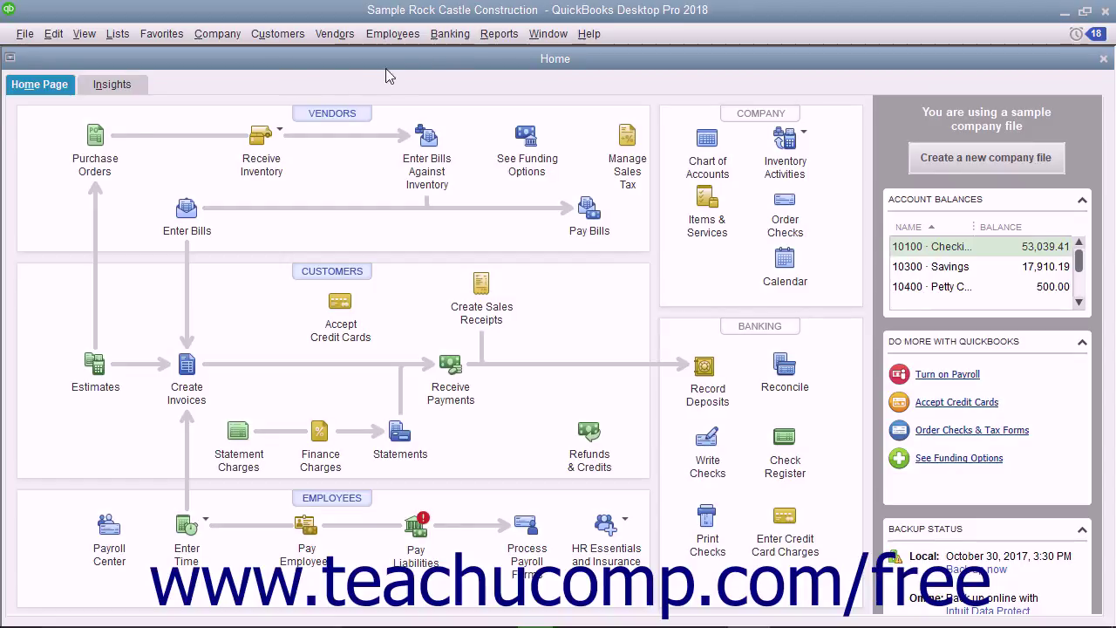
# Open Write Checks for the Checking account and step back to paycheck no. 10079 for 1,062.12.
pyautogui.click(451, 34)
pyautogui.click(452, 55)
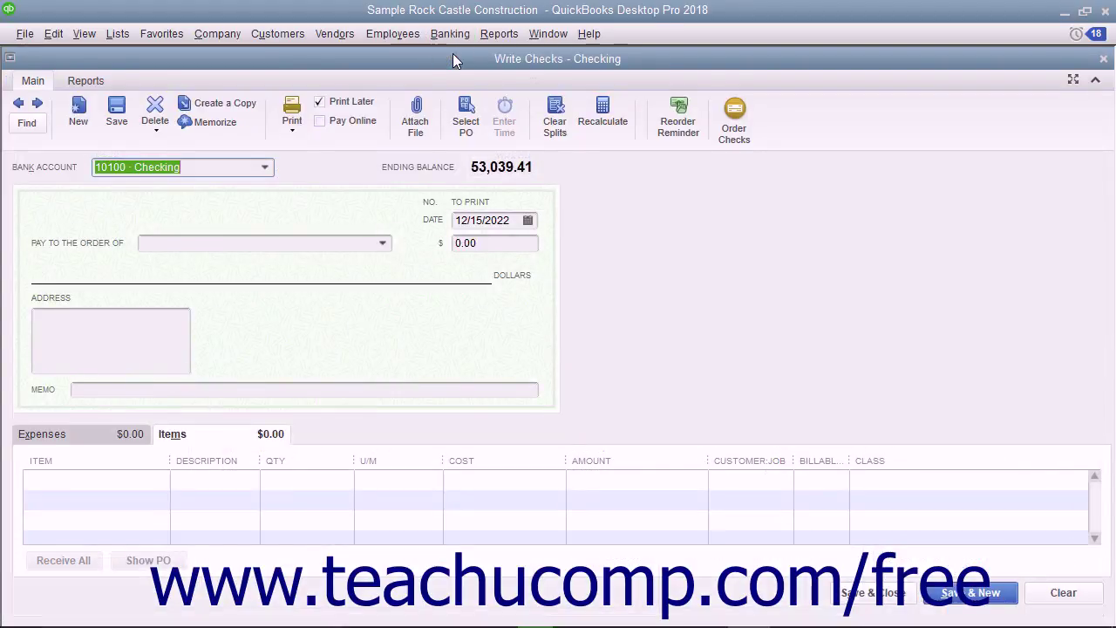
pyautogui.click(19, 103)
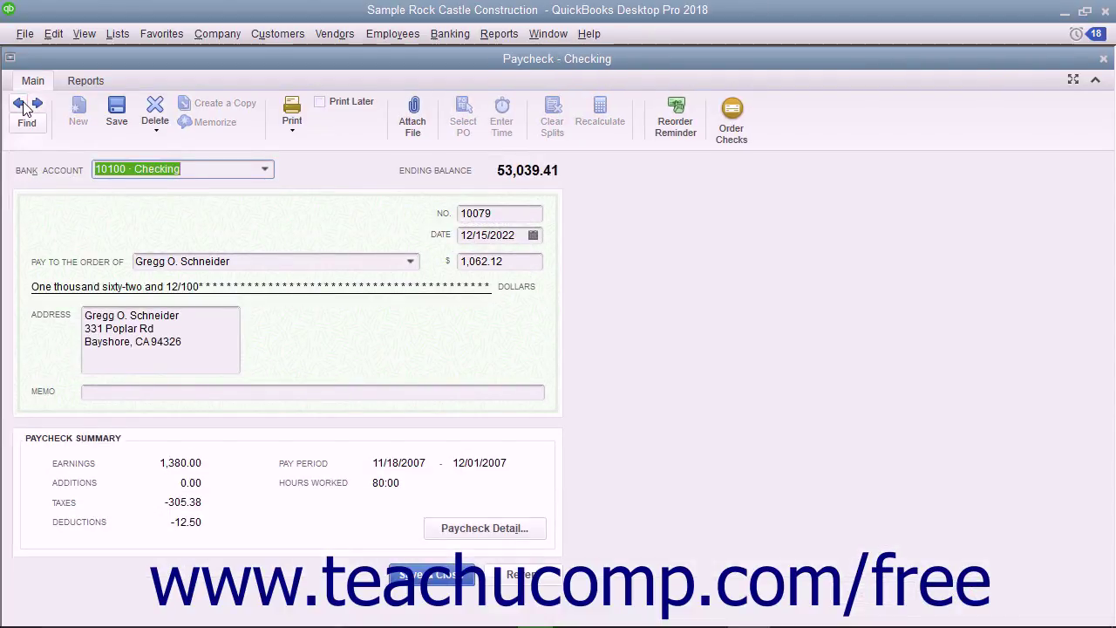
# Step back to the Cal Telephone bill payment check for 76.94 and show its print options.
pyautogui.click(19, 103)
pyautogui.click(19, 103)
pyautogui.click(19, 103)
pyautogui.click(19, 103)
pyautogui.click(19, 103)
pyautogui.click(19, 103)
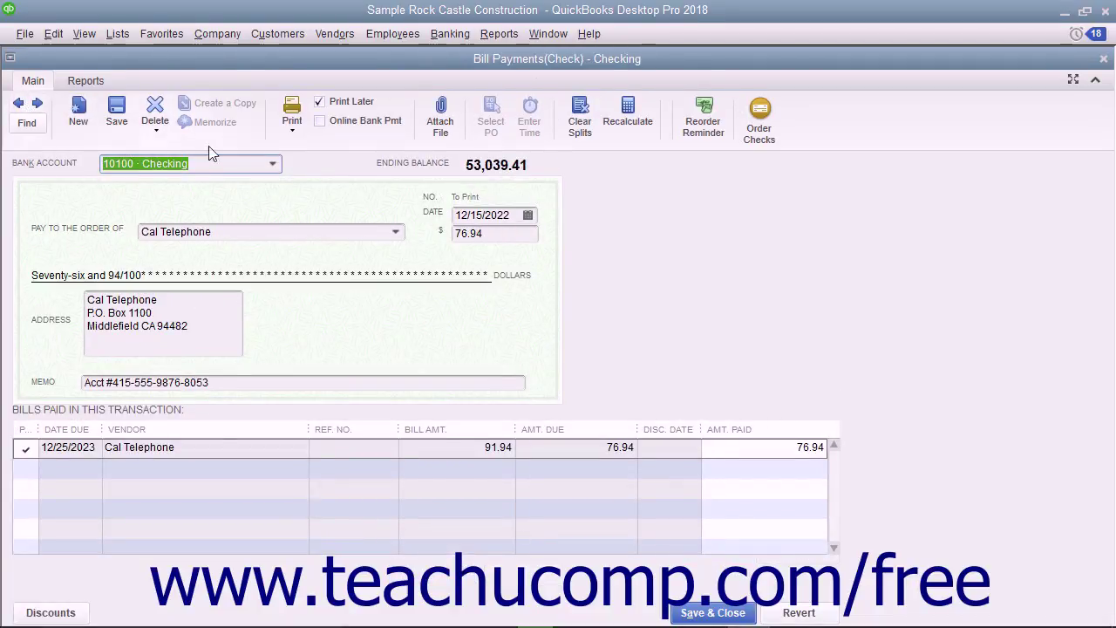
pyautogui.click(293, 135)
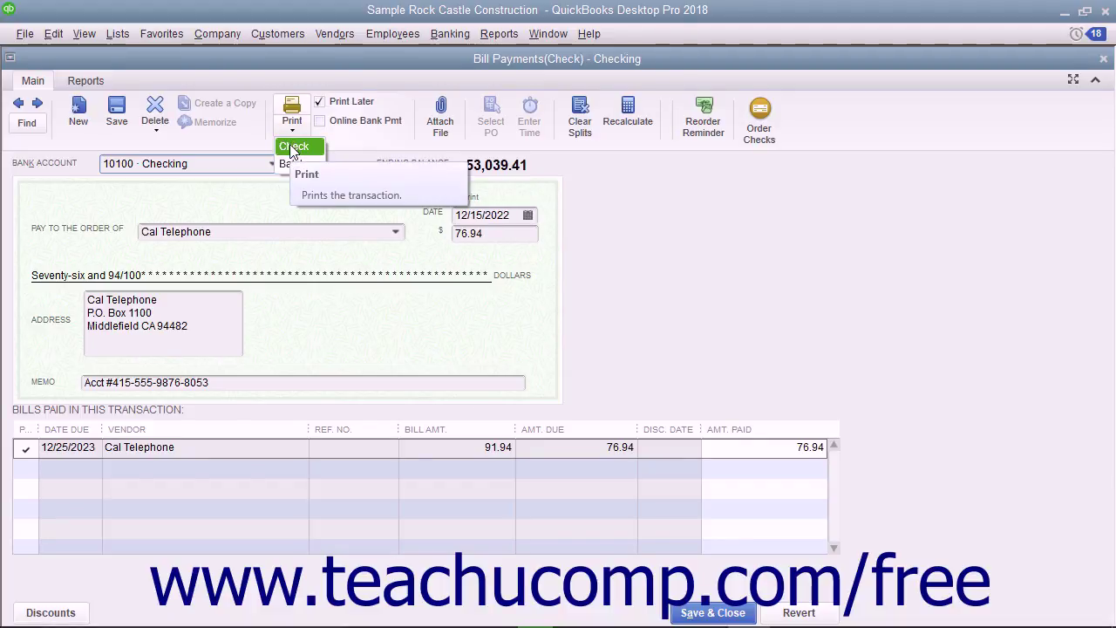
pyautogui.click(293, 148)
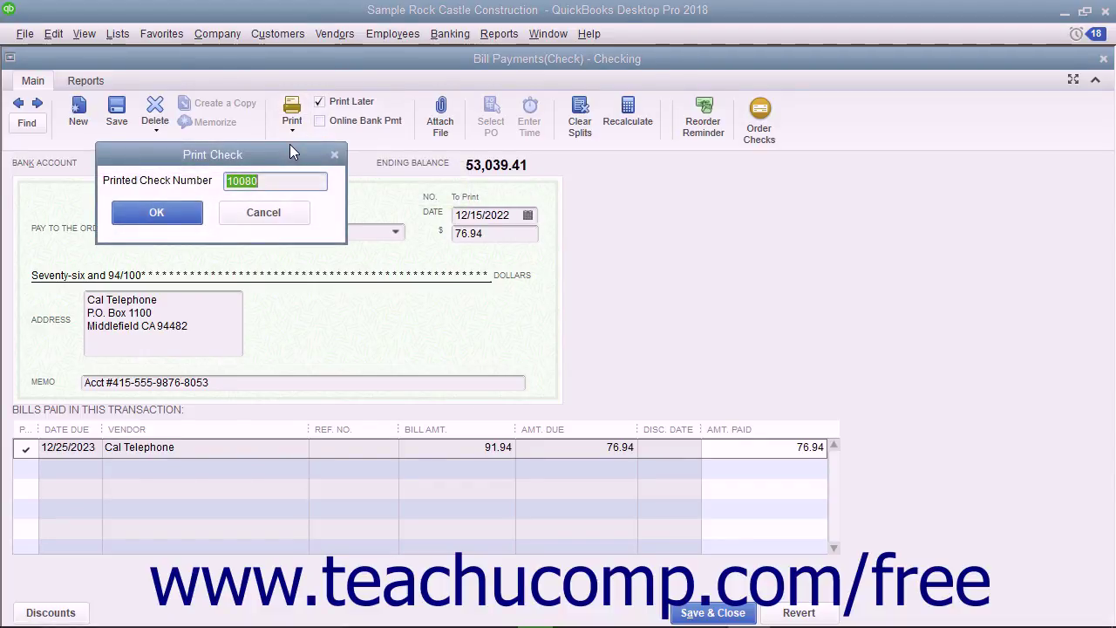
pyautogui.click(268, 182)
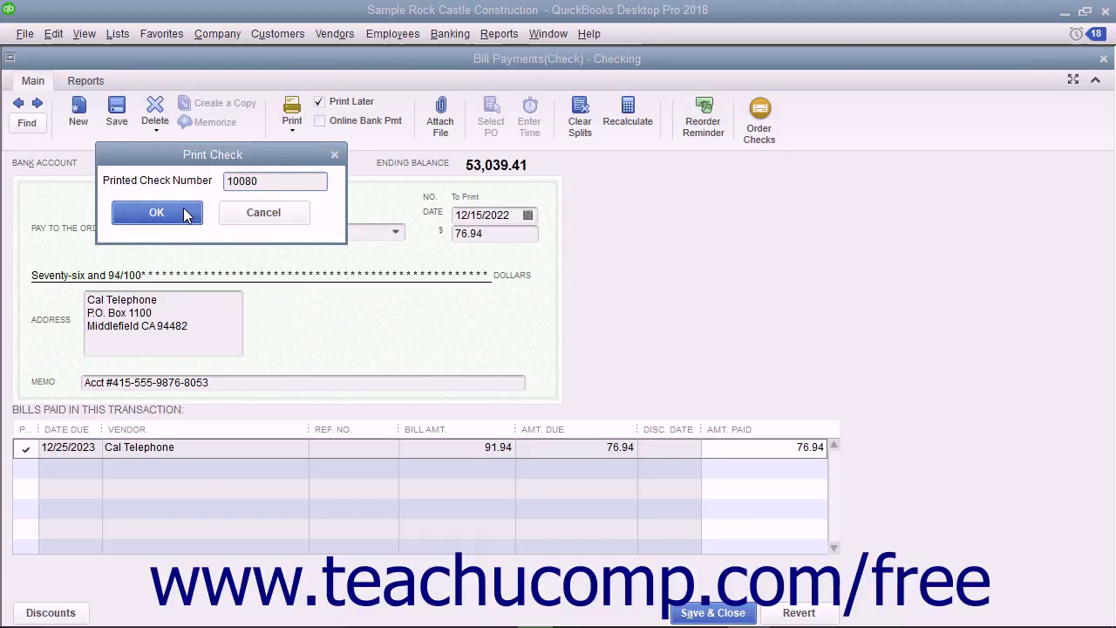
pyautogui.click(157, 213)
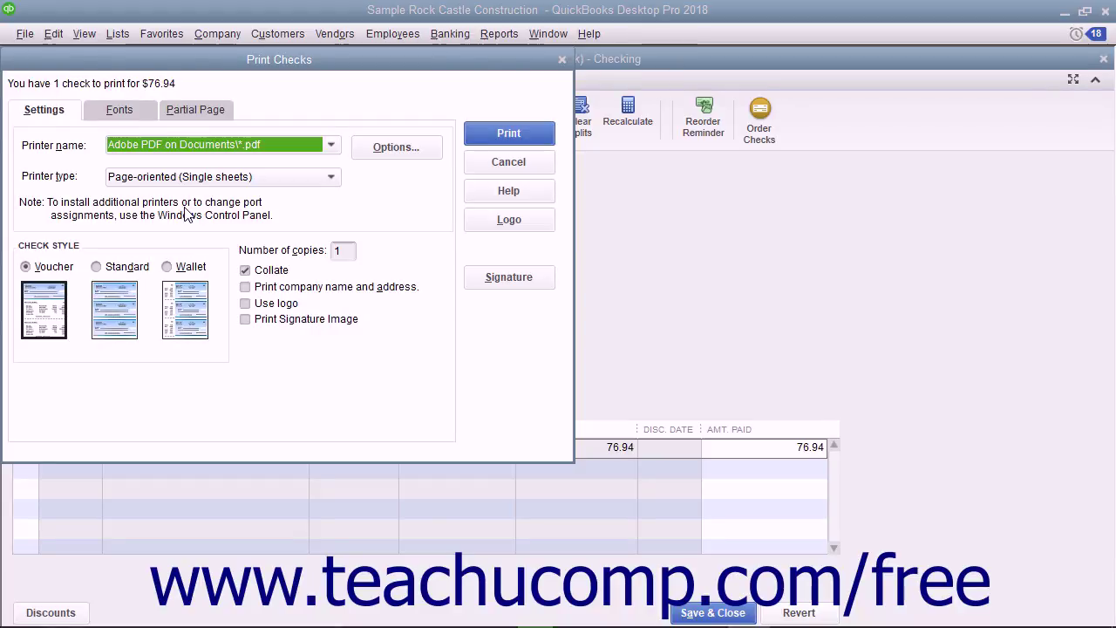
pyautogui.click(476, 162)
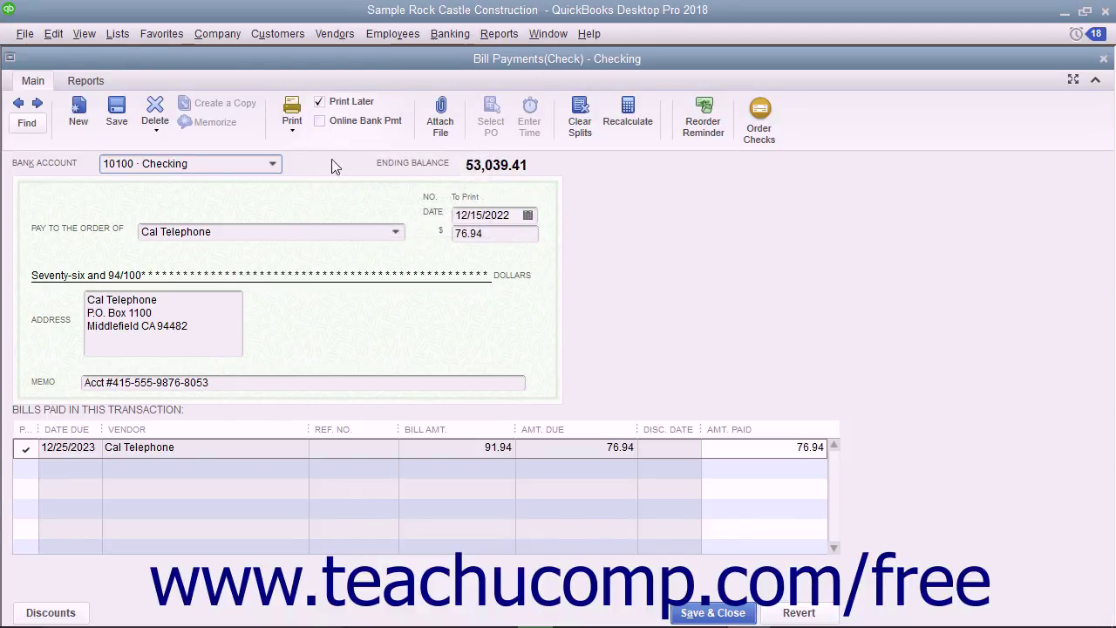
# Batch-print the 7 checks ($800.92) from 10100 Checking, starting at check number 419.
pyautogui.click(291, 133)
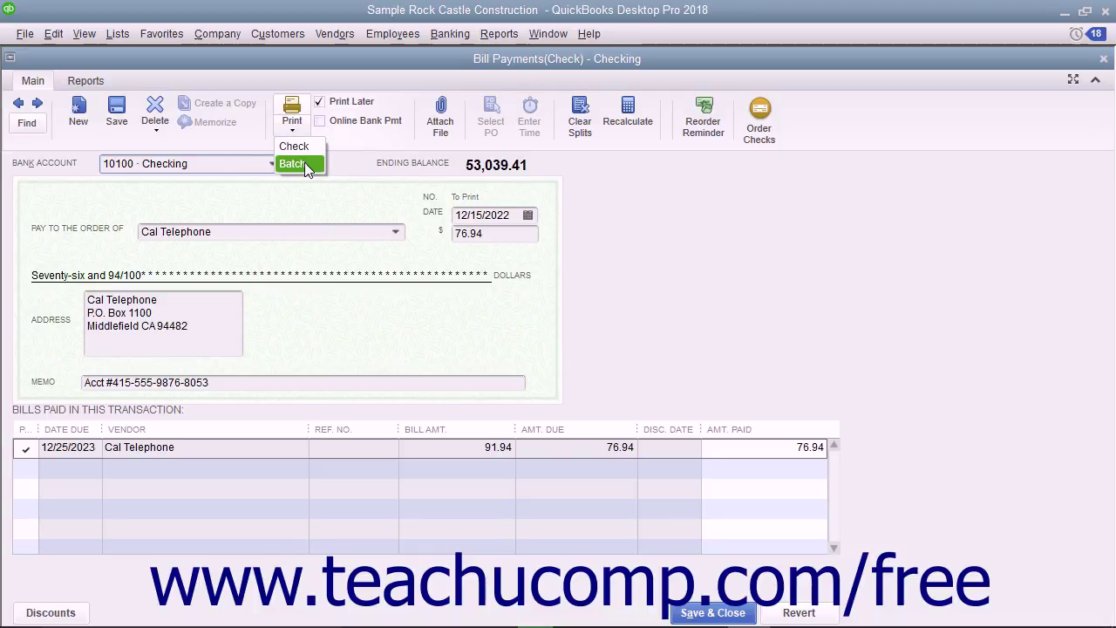
pyautogui.click(307, 168)
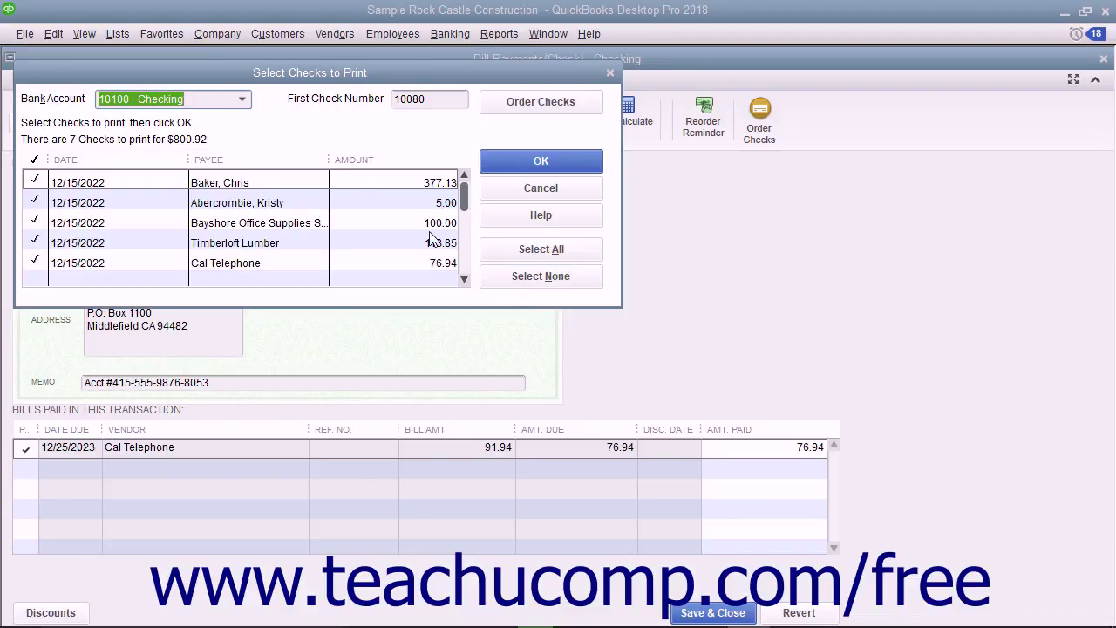
pyautogui.click(244, 101)
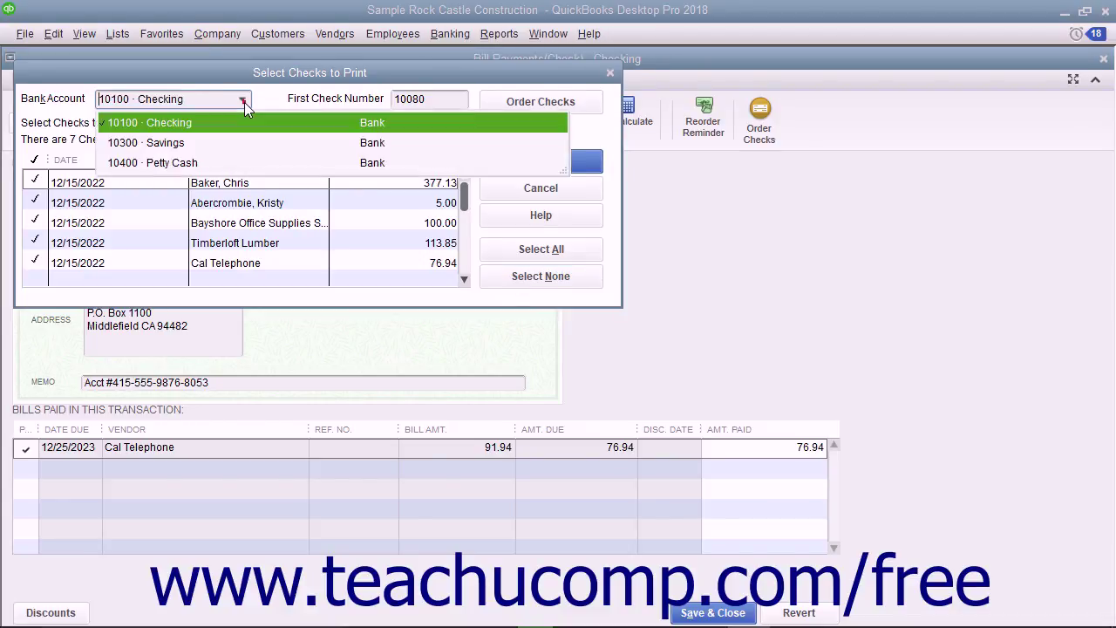
pyautogui.click(243, 101)
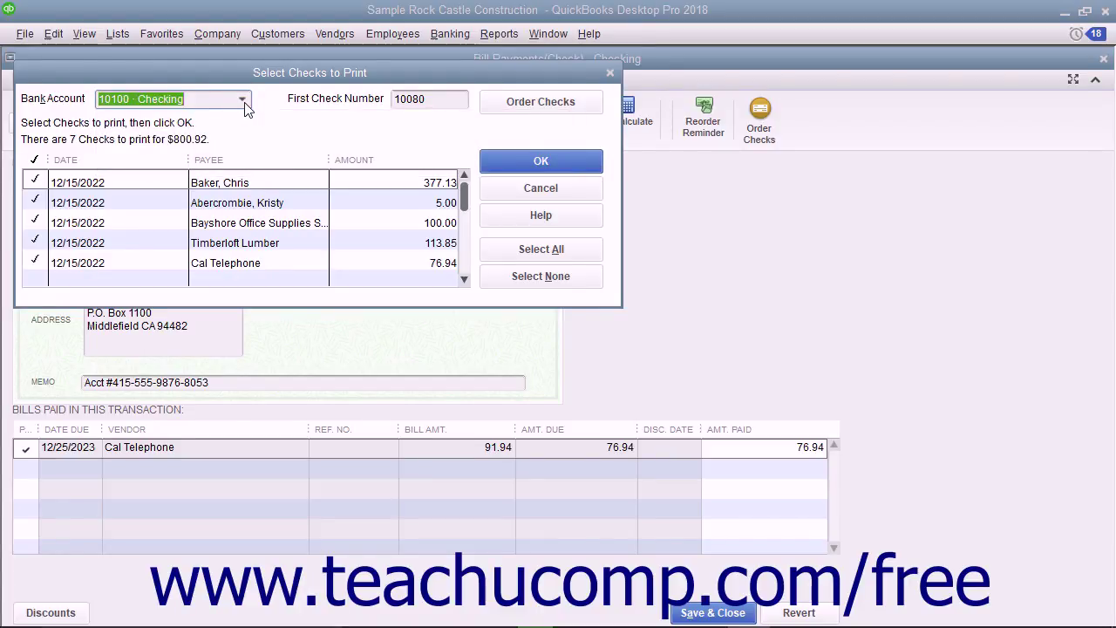
pyautogui.click(432, 99)
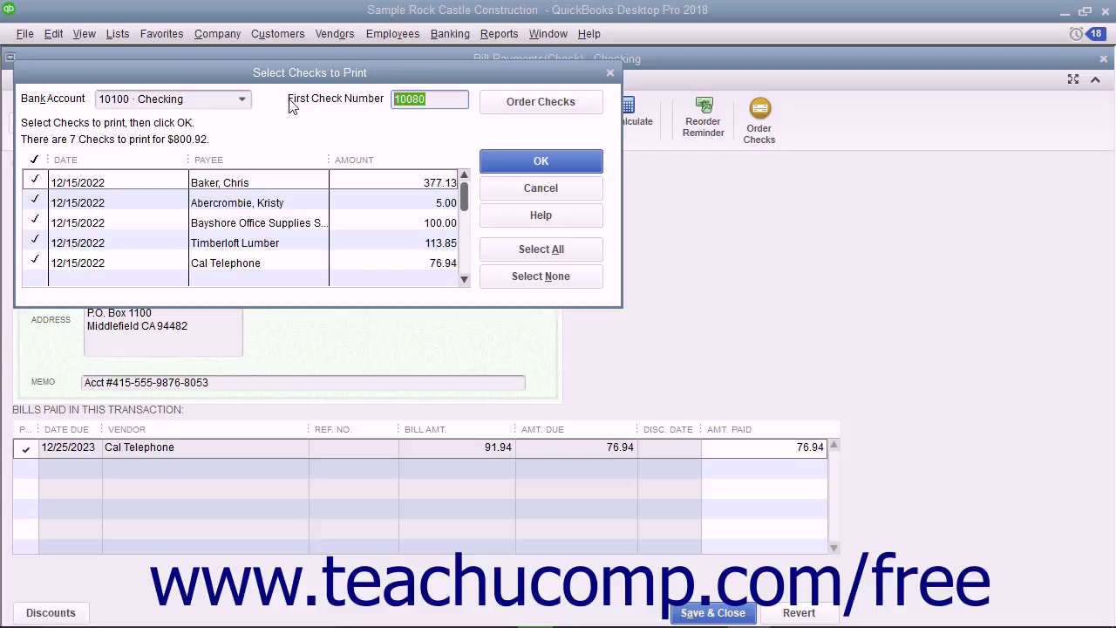
pyautogui.write('419')
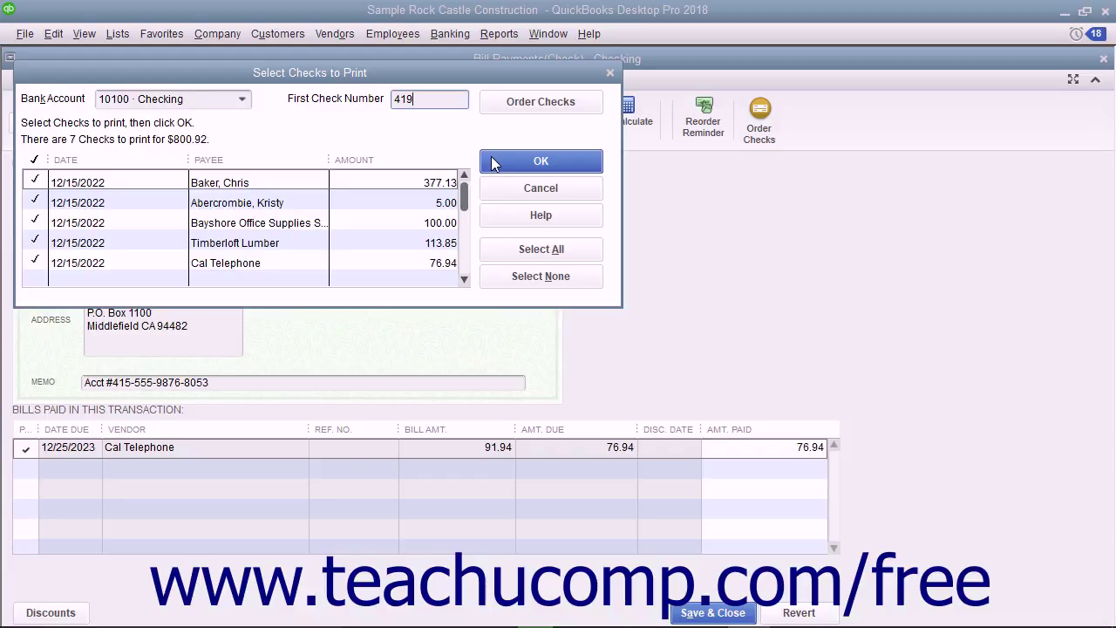
pyautogui.click(493, 163)
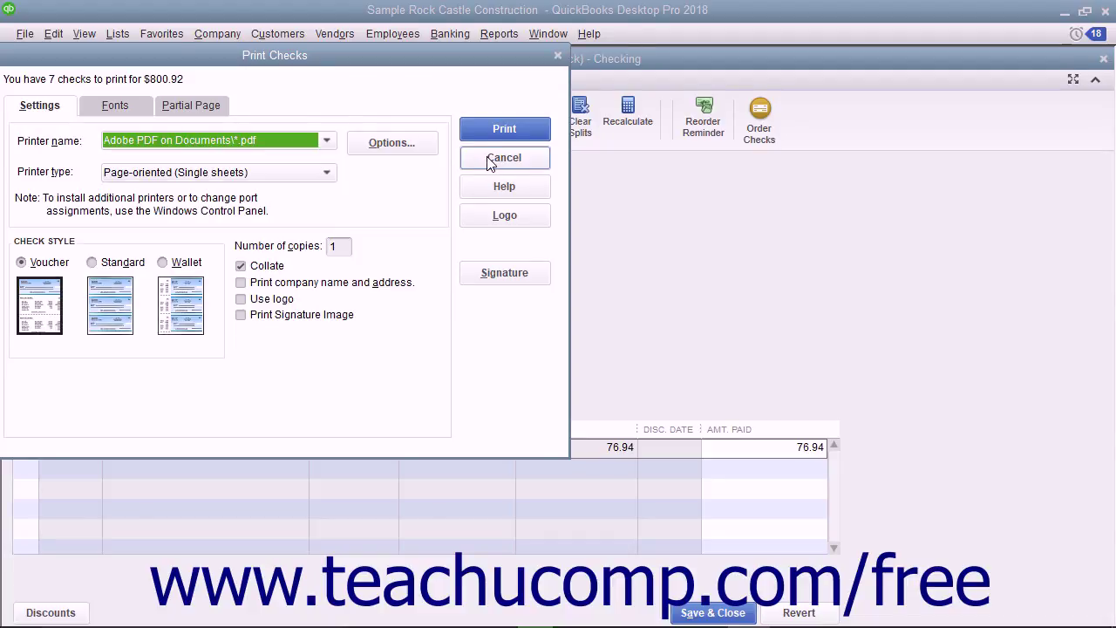
# Select the Lexmark E238 printer and look over the Fonts and Partial Page options.
pyautogui.click(326, 140)
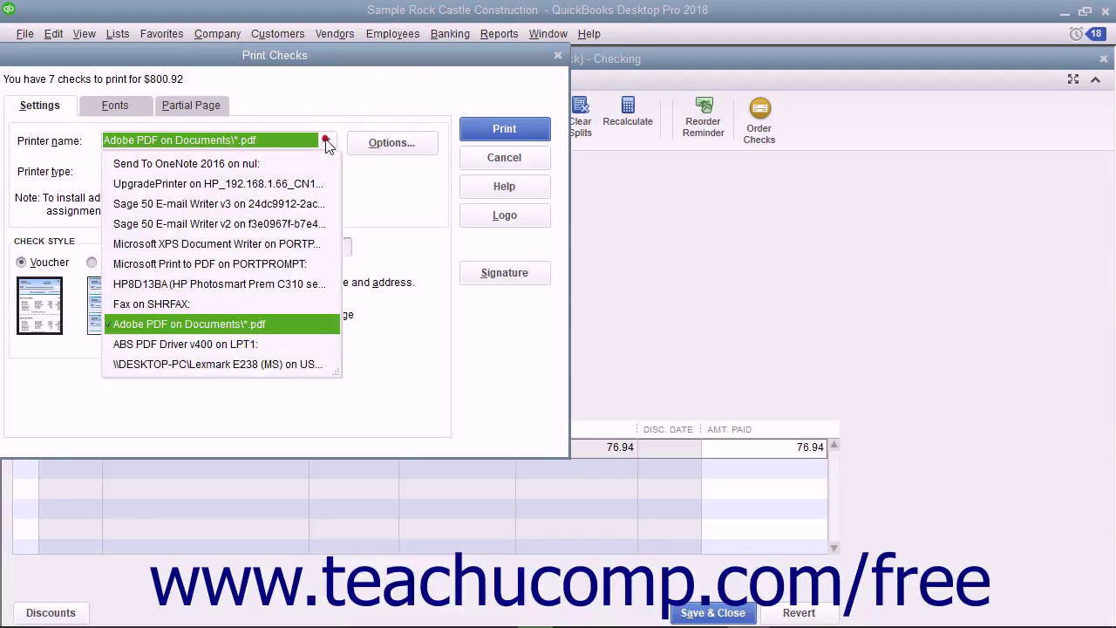
pyautogui.click(266, 361)
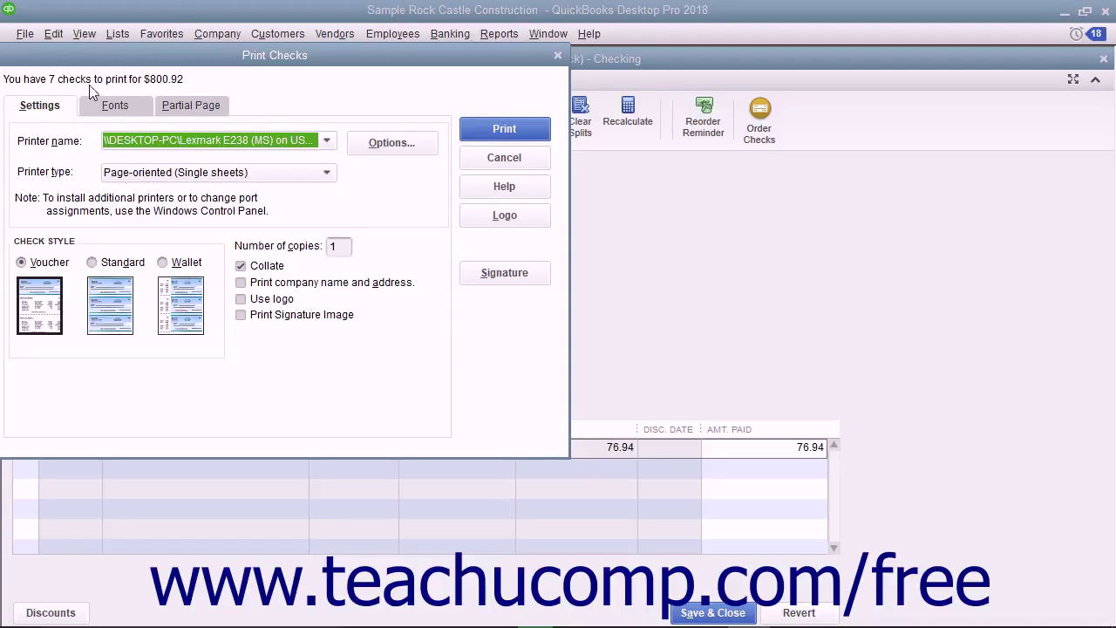
pyautogui.click(115, 107)
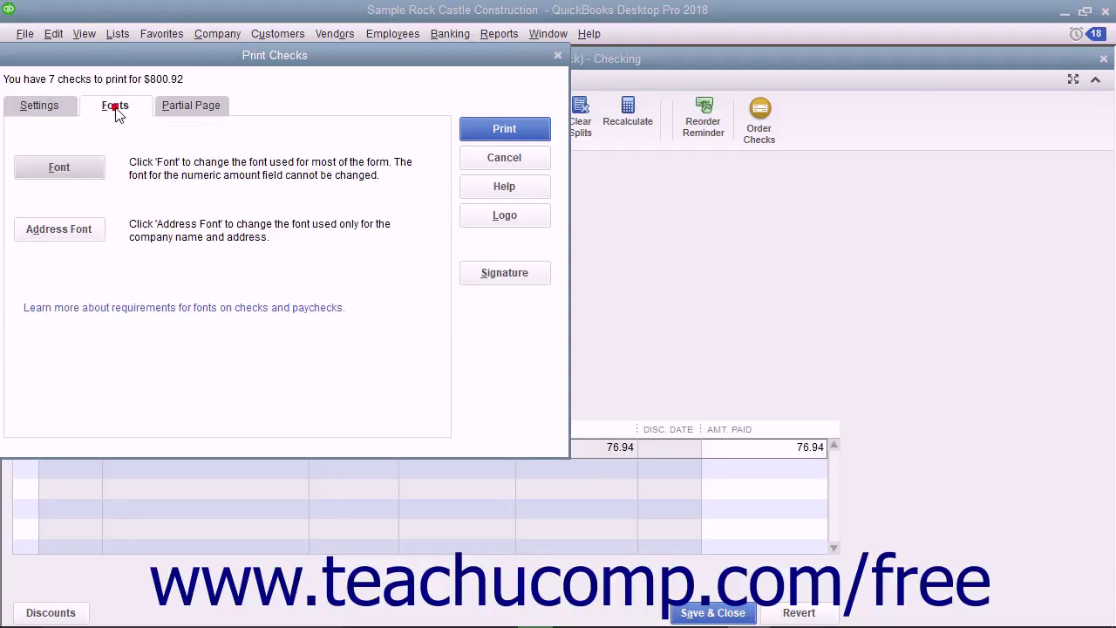
pyautogui.click(192, 105)
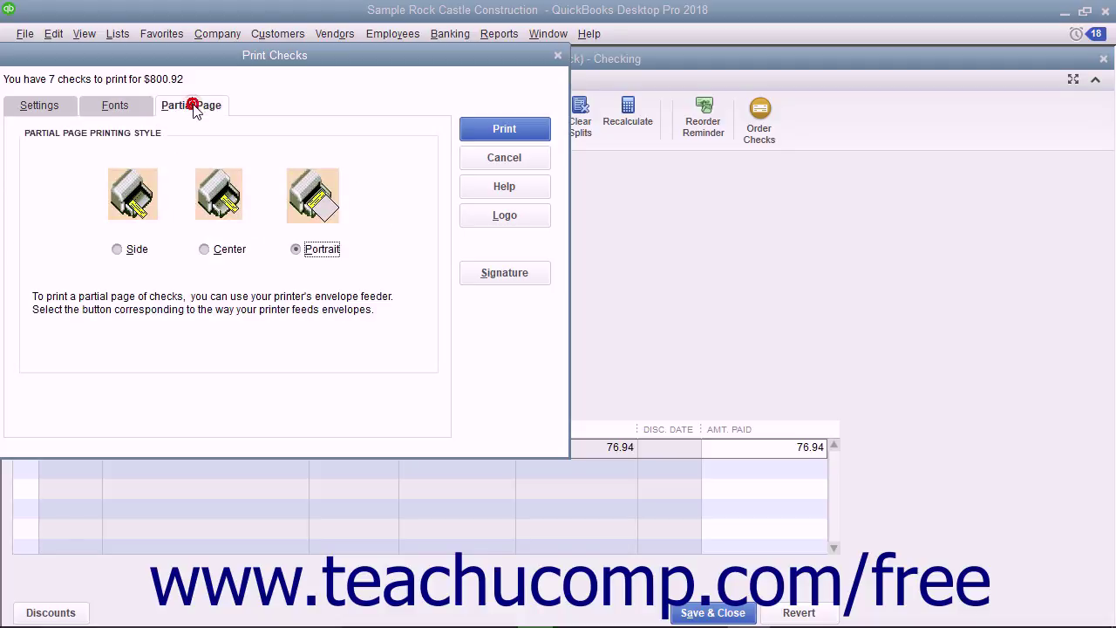
pyautogui.click(62, 110)
# Keep page-oriented single-sheet printing, try Standard style, then switch back to Voucher.
pyautogui.click(68, 148)
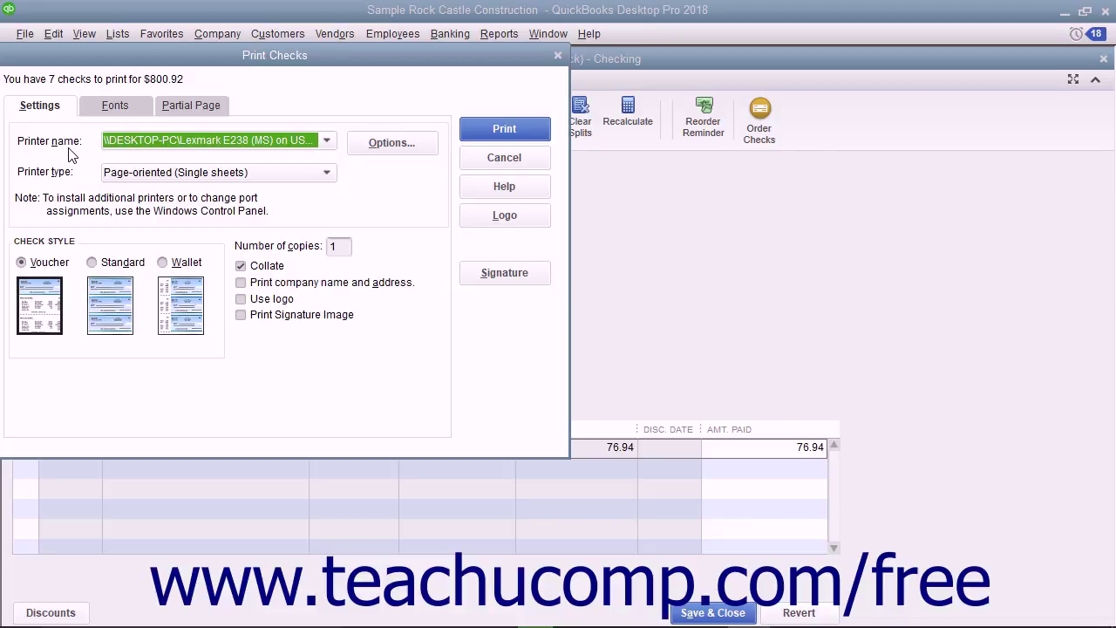
pyautogui.click(324, 173)
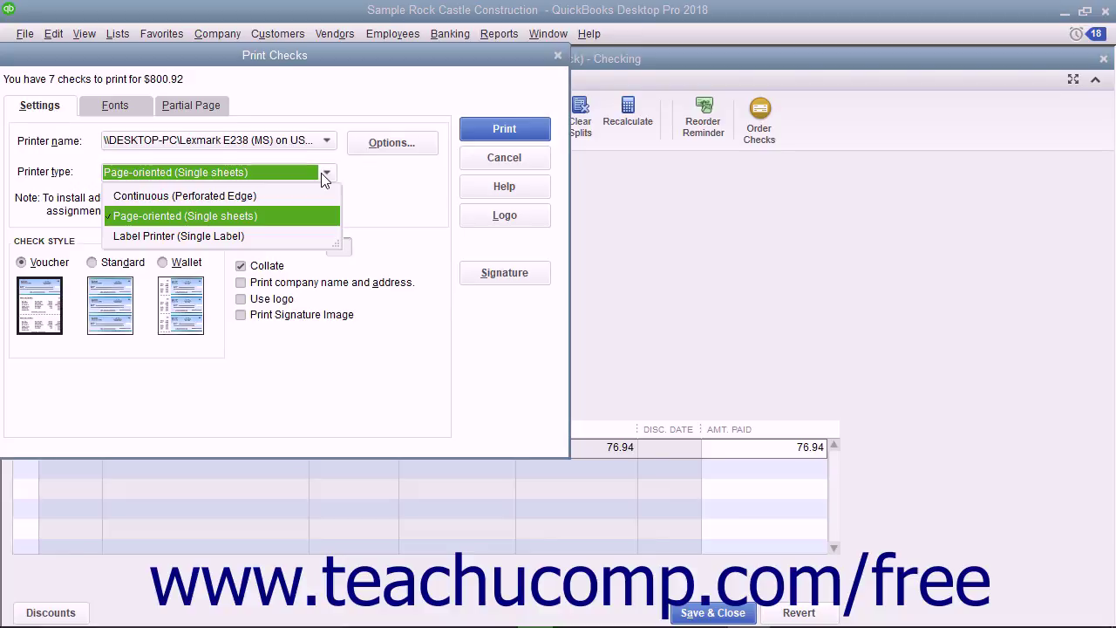
pyautogui.click(321, 173)
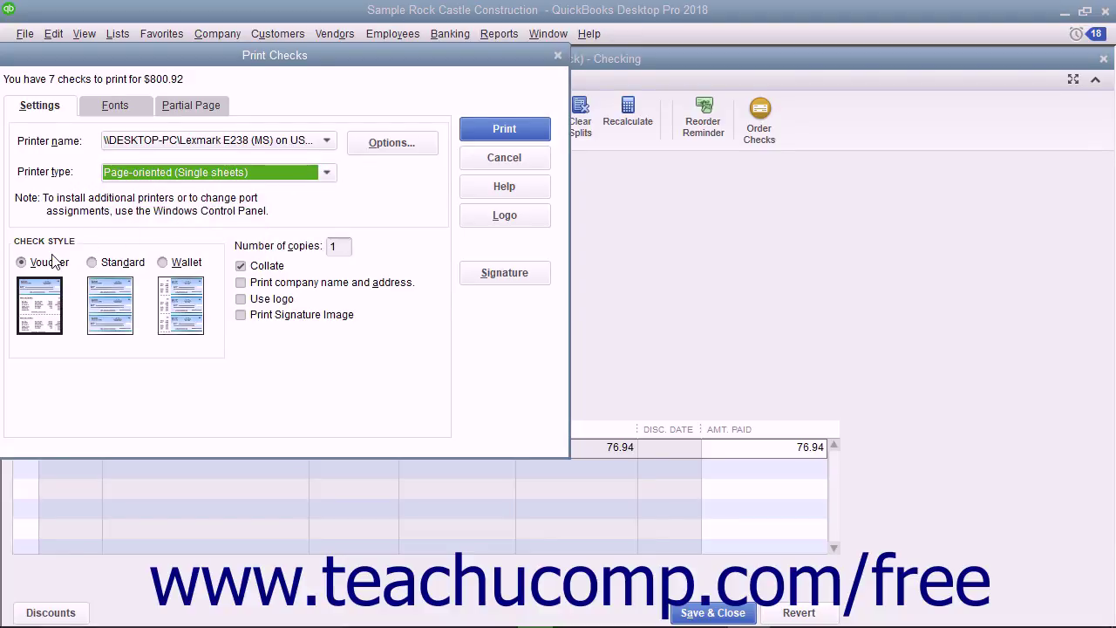
pyautogui.click(101, 265)
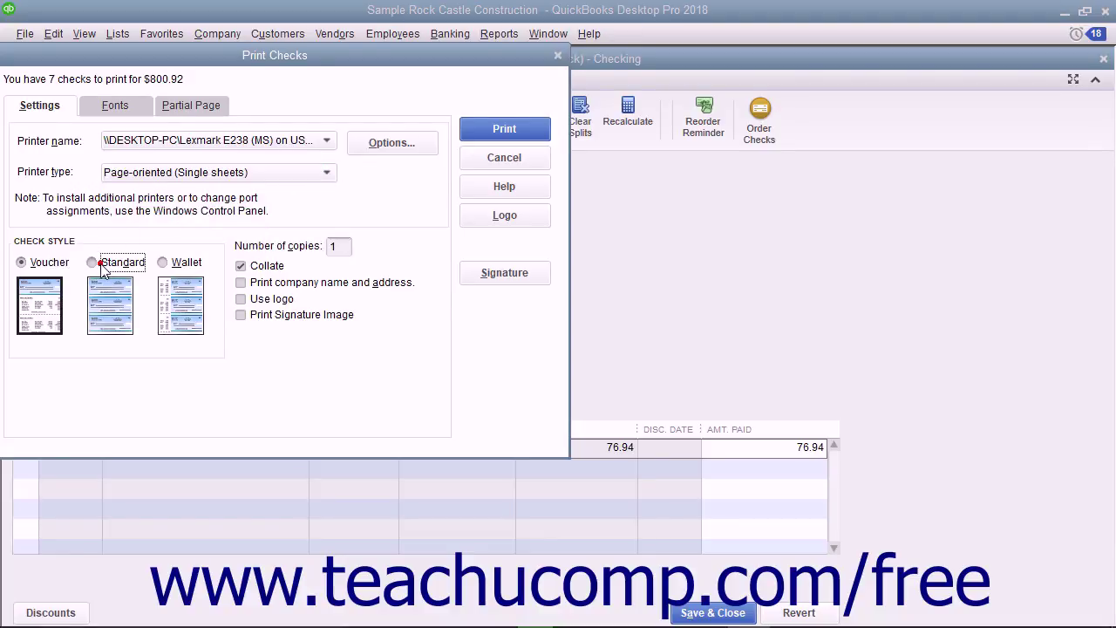
pyautogui.click(24, 265)
# Turn on logo printing and load the RCC Logo image from the Pictures folder.
pyautogui.click(240, 298)
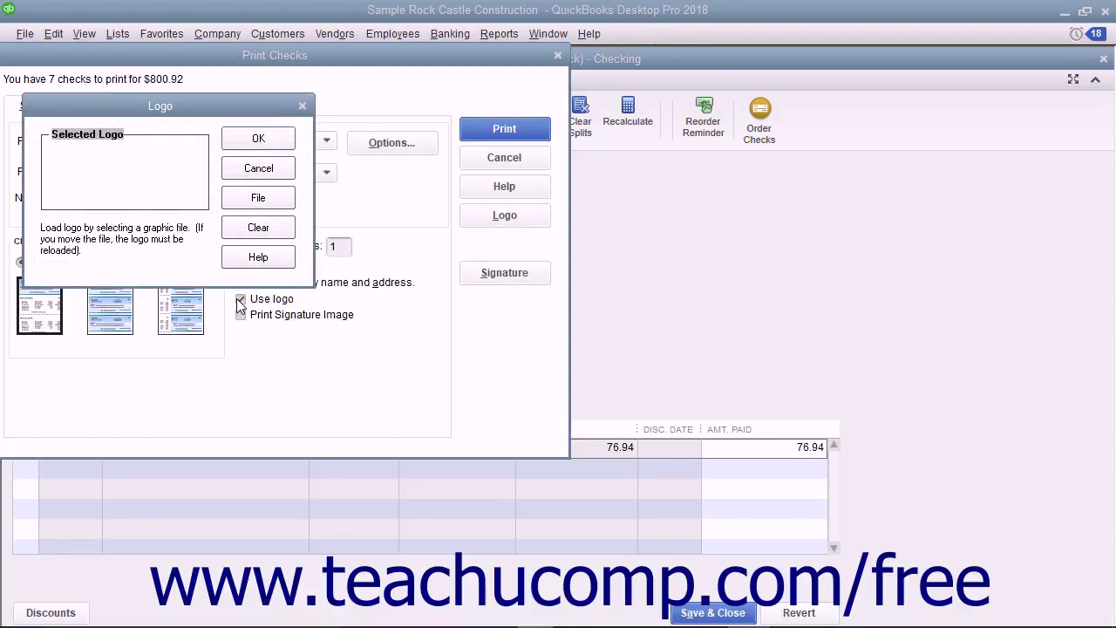
pyautogui.click(263, 207)
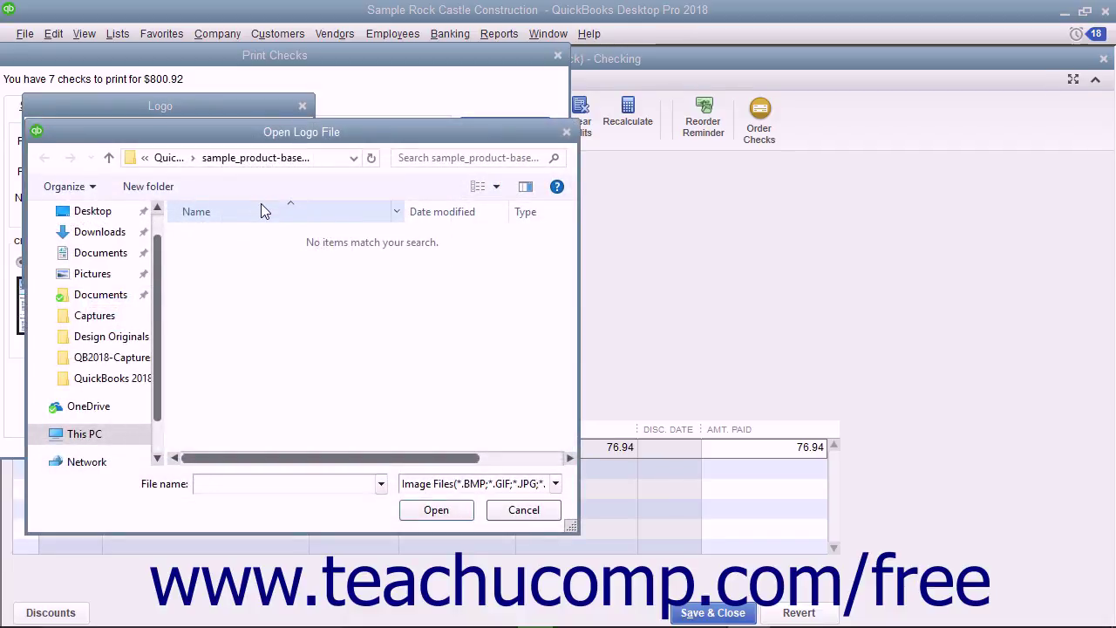
pyautogui.click(92, 274)
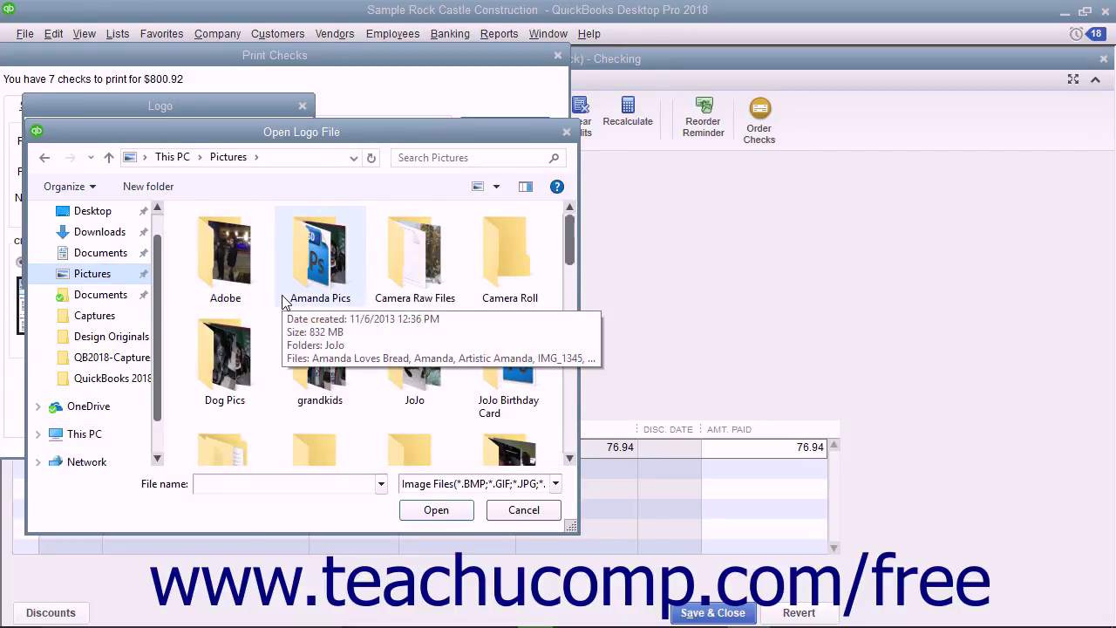
pyautogui.scroll(-10, 282, 299)
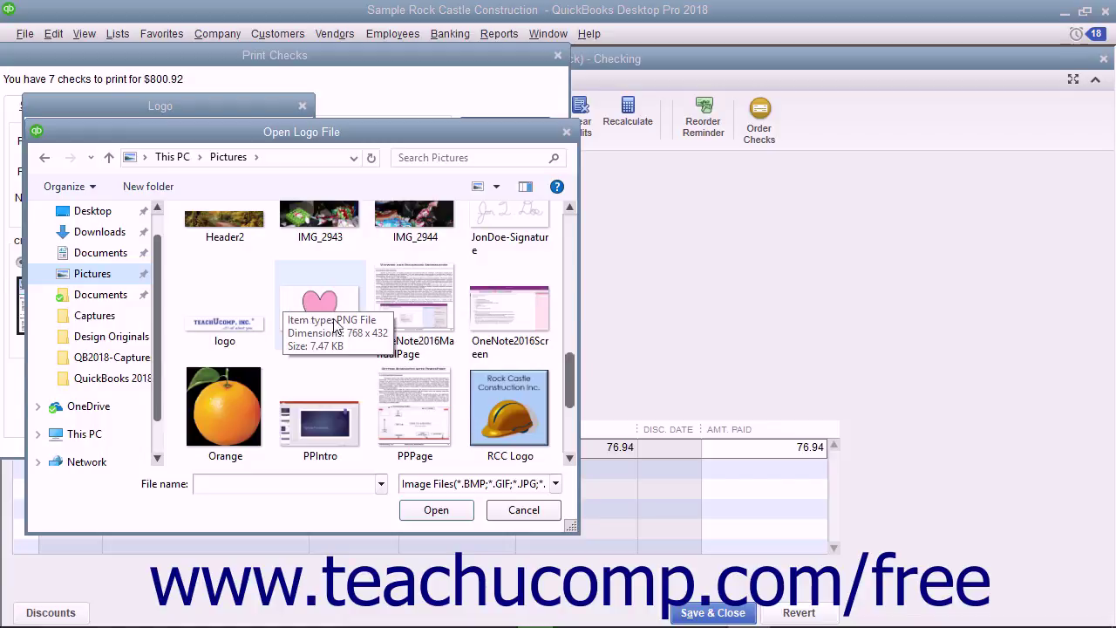
pyautogui.click(506, 406)
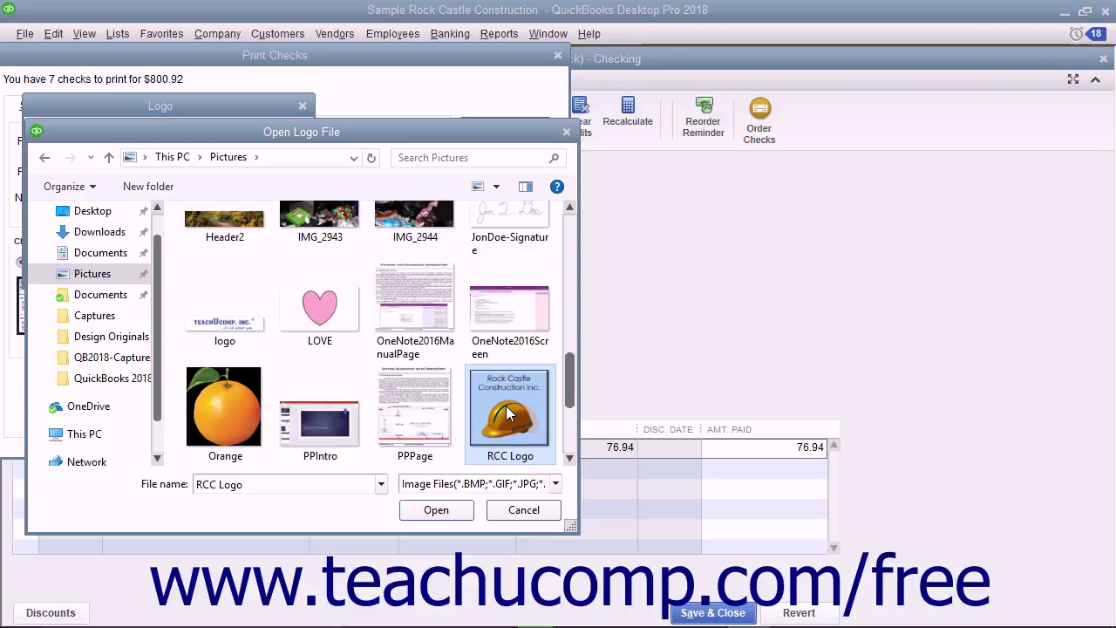
pyautogui.click(439, 514)
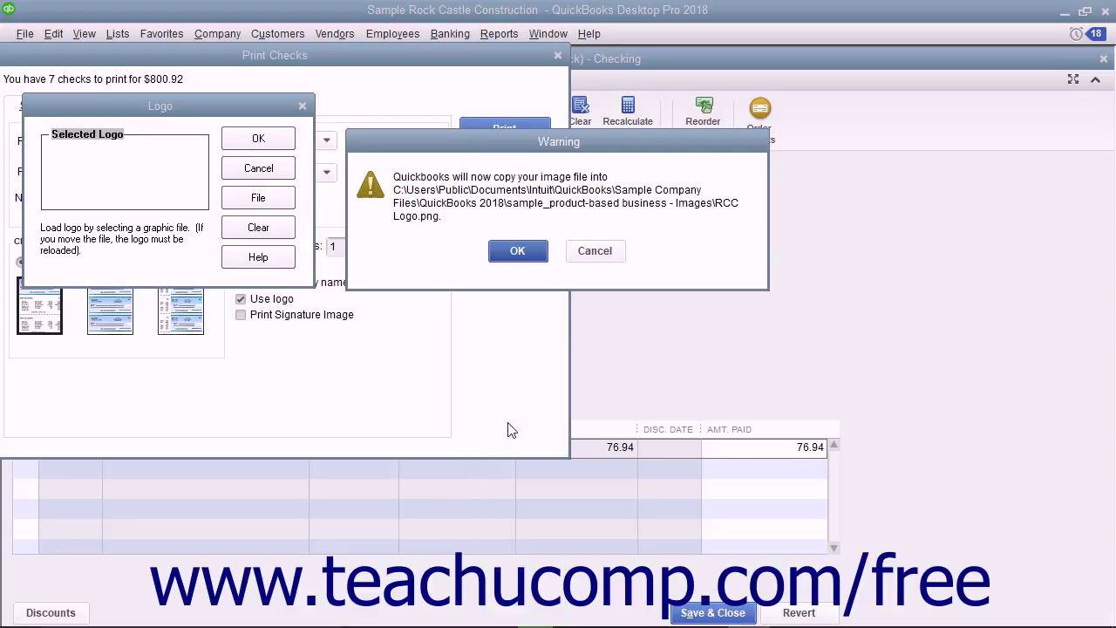
pyautogui.click(533, 255)
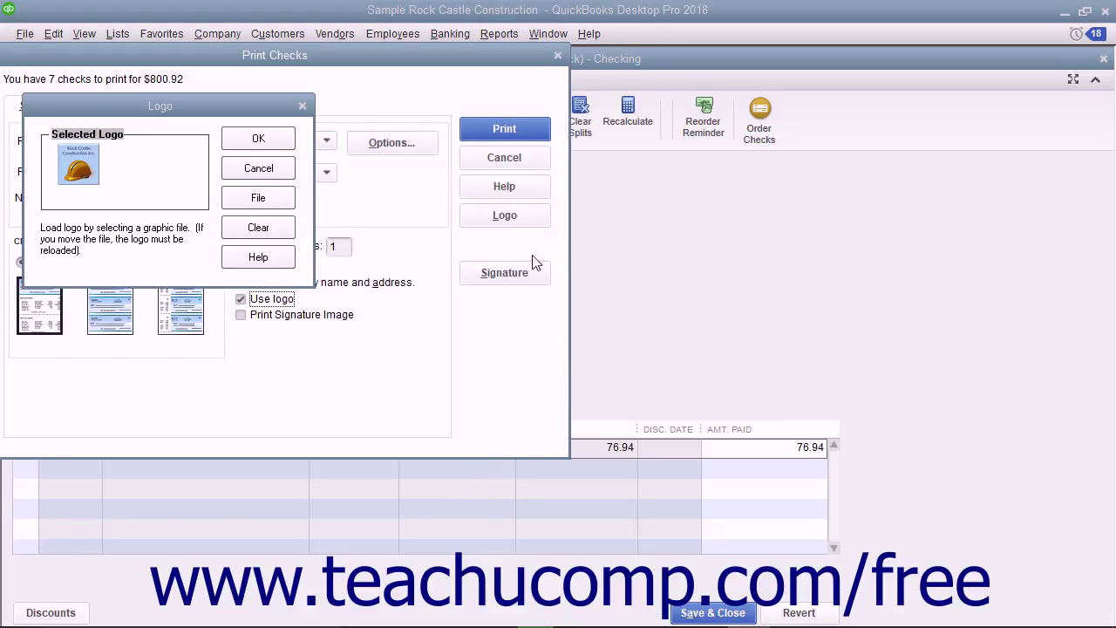
pyautogui.click(288, 140)
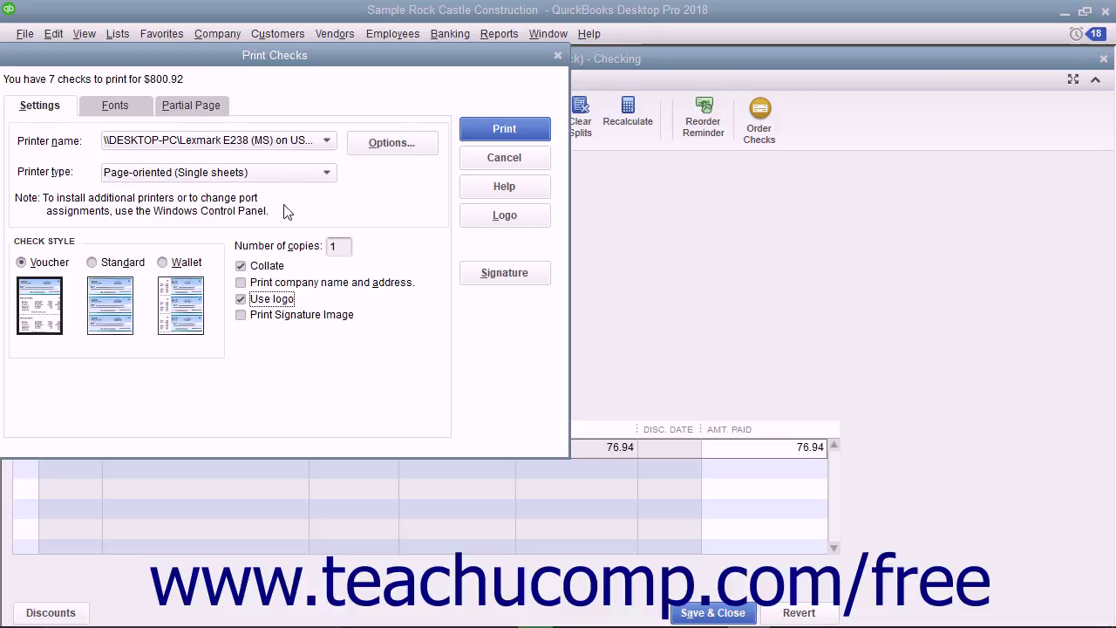
# Turn on signature printing and load the signature image file from Pictures.
pyautogui.click(242, 315)
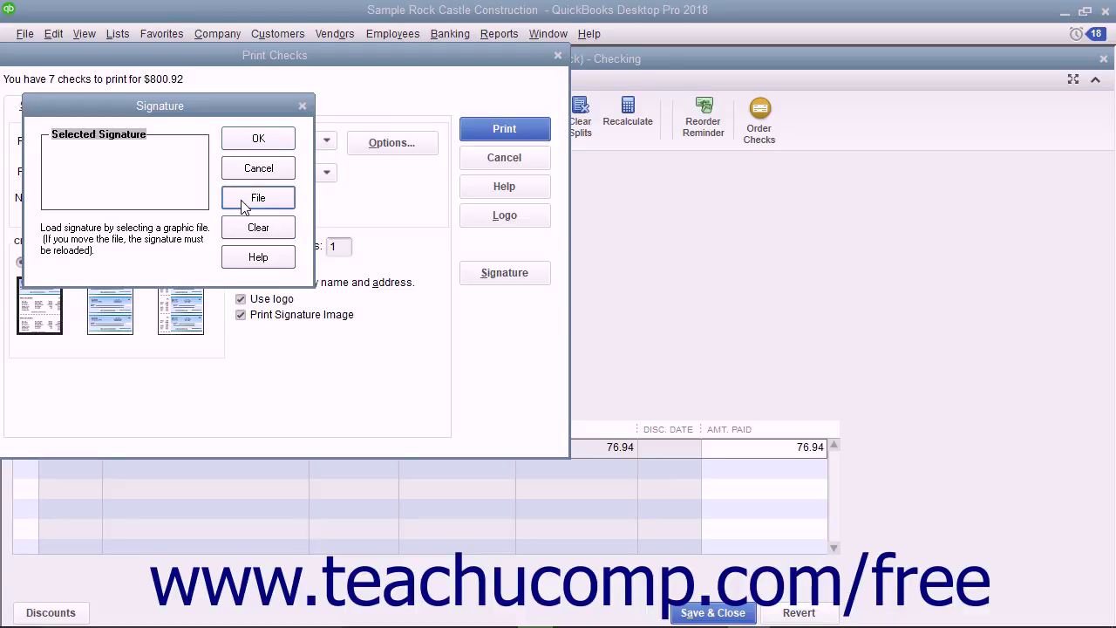
pyautogui.click(243, 200)
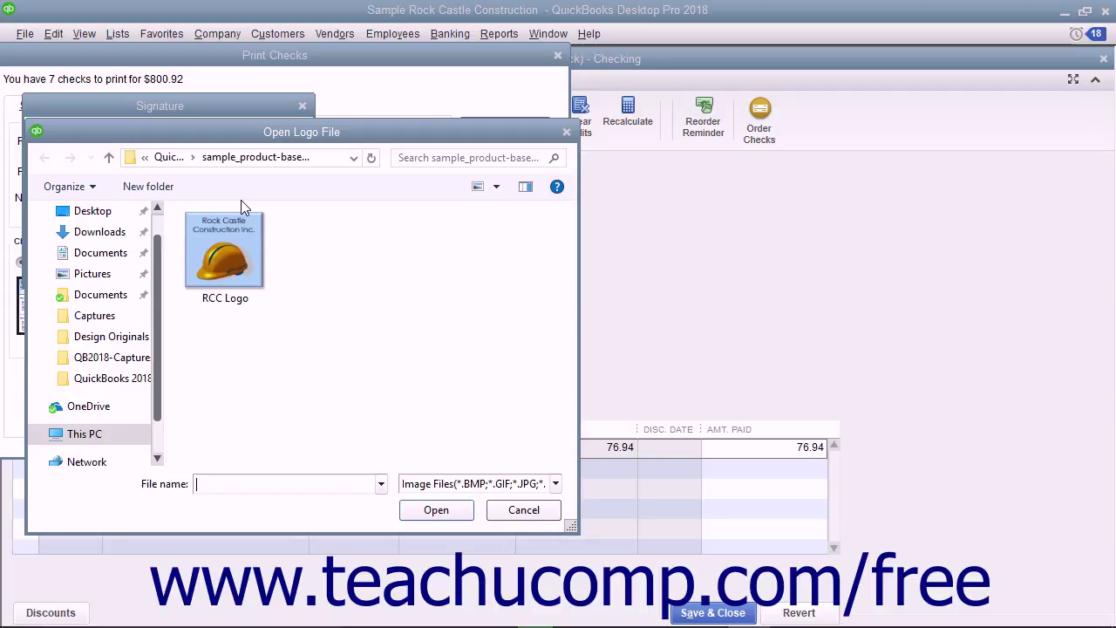
pyautogui.click(94, 274)
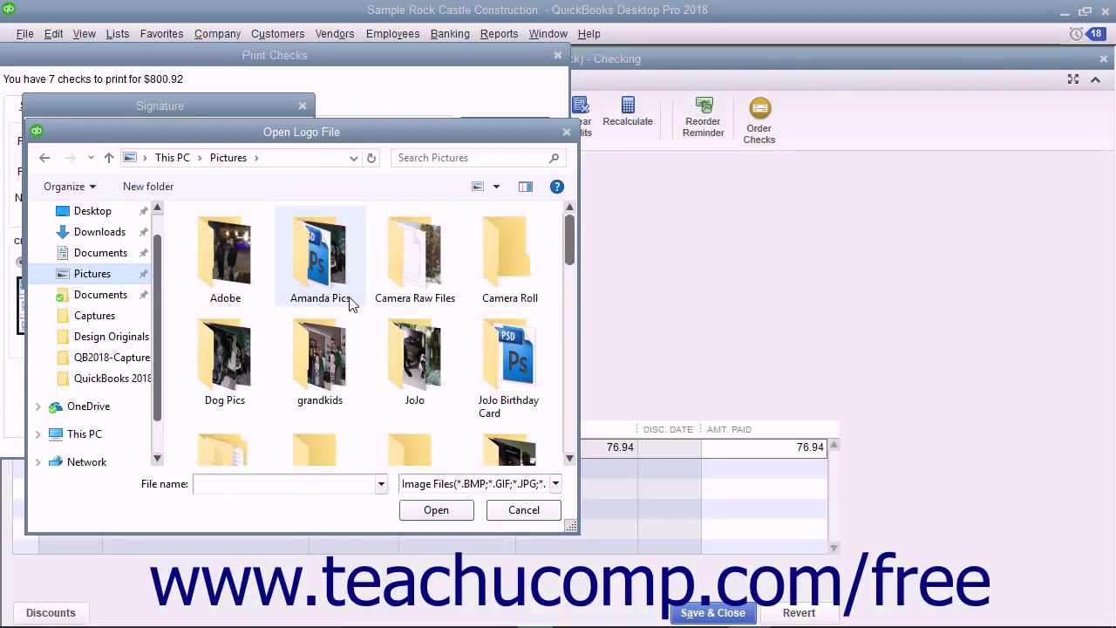
pyautogui.scroll(-5, 362, 310)
pyautogui.scroll(-3, 366, 312)
pyautogui.click(475, 320)
pyautogui.click(449, 513)
pyautogui.click(510, 249)
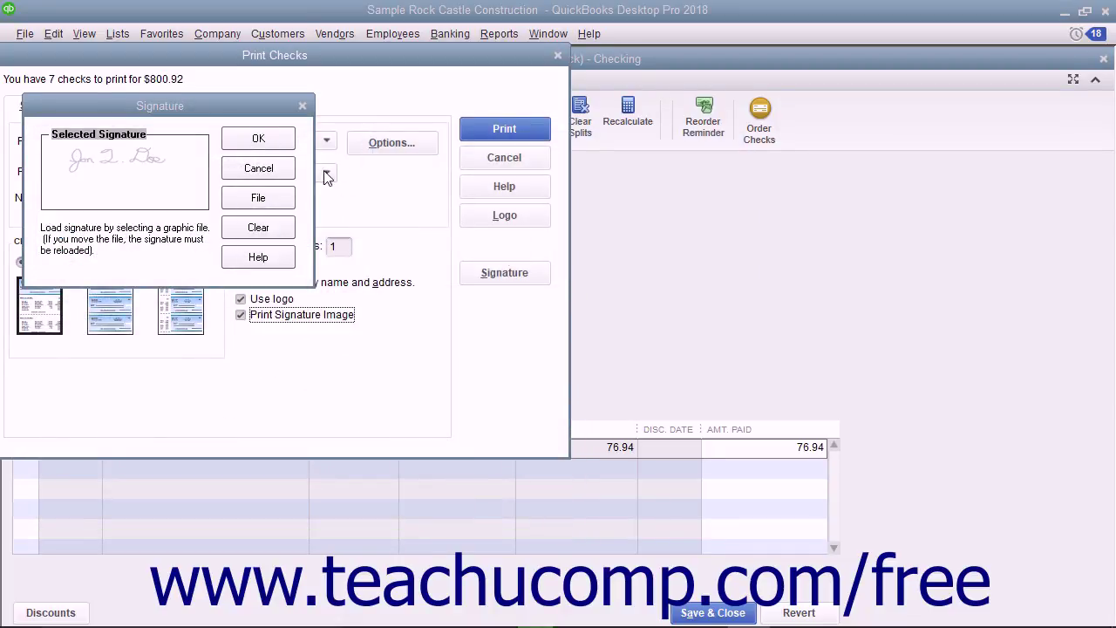
pyautogui.click(258, 138)
pyautogui.click(136, 111)
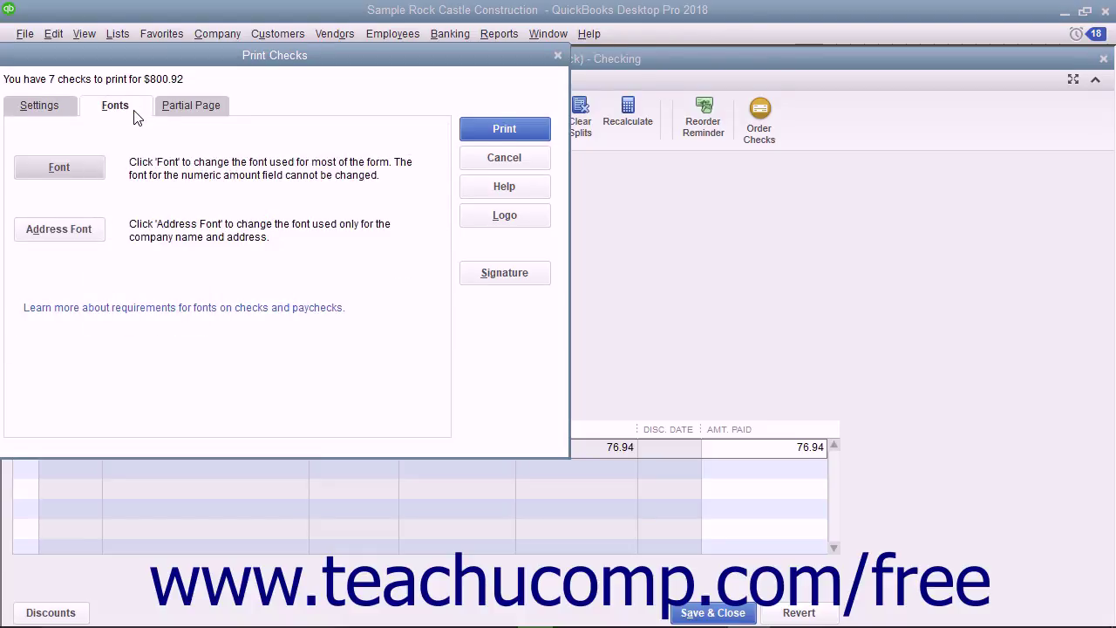
# Set both the company address font and the check font to Arial Narrow 10.
pyautogui.click(101, 229)
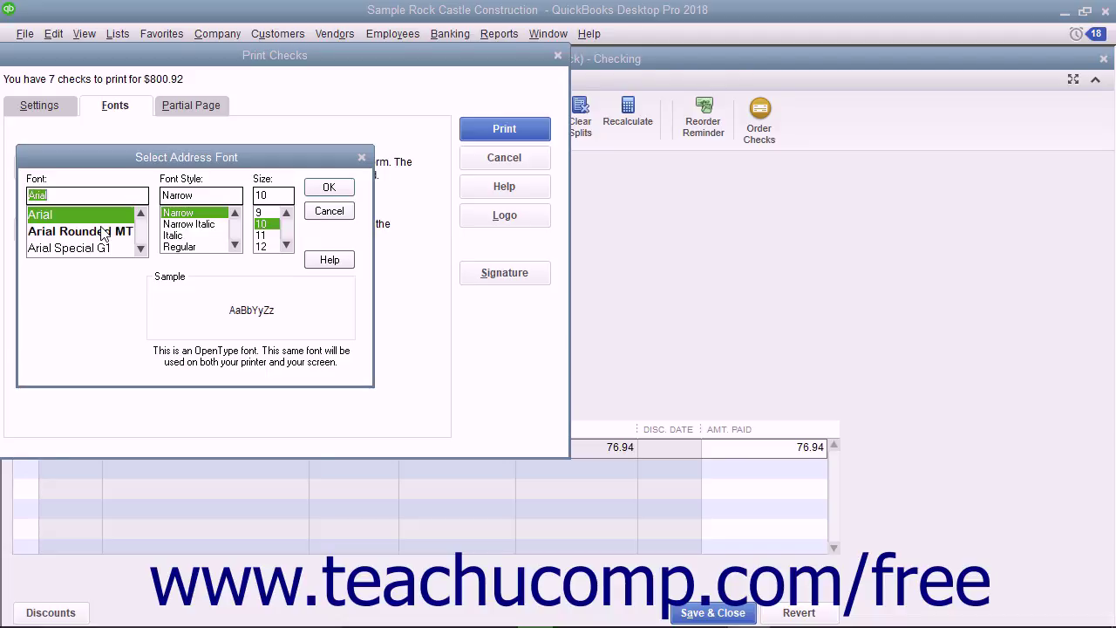
pyautogui.click(323, 188)
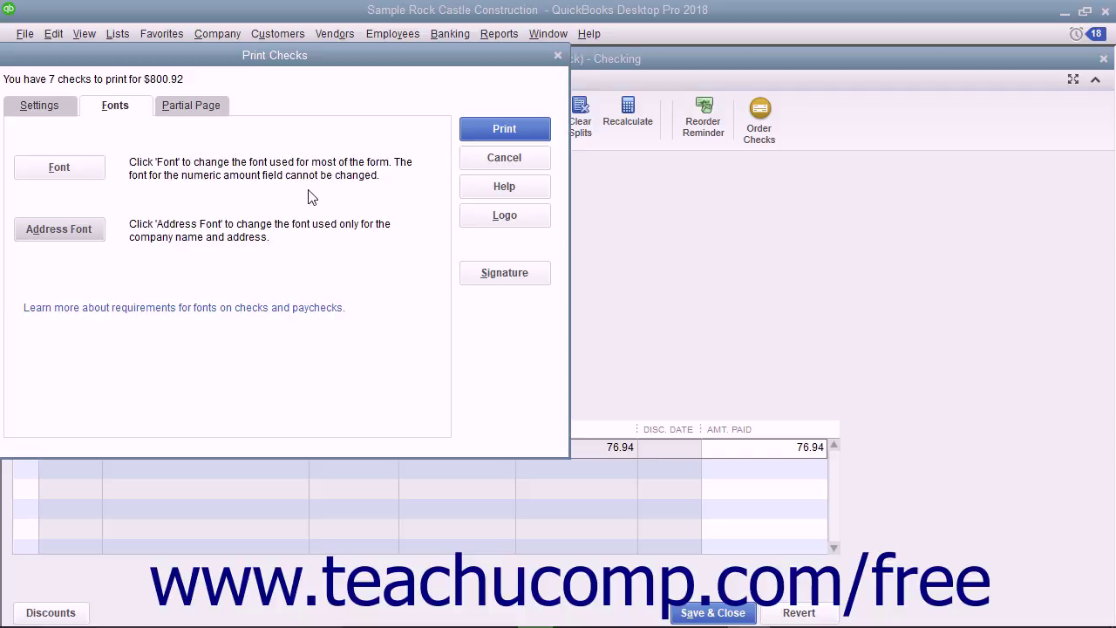
pyautogui.click(82, 177)
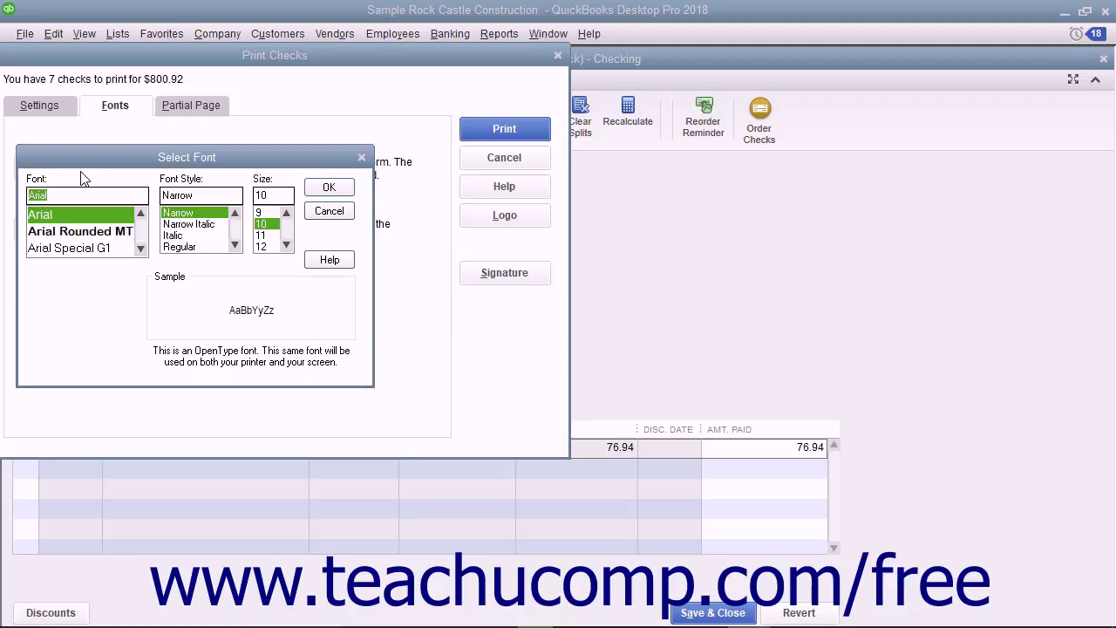
pyautogui.click(319, 194)
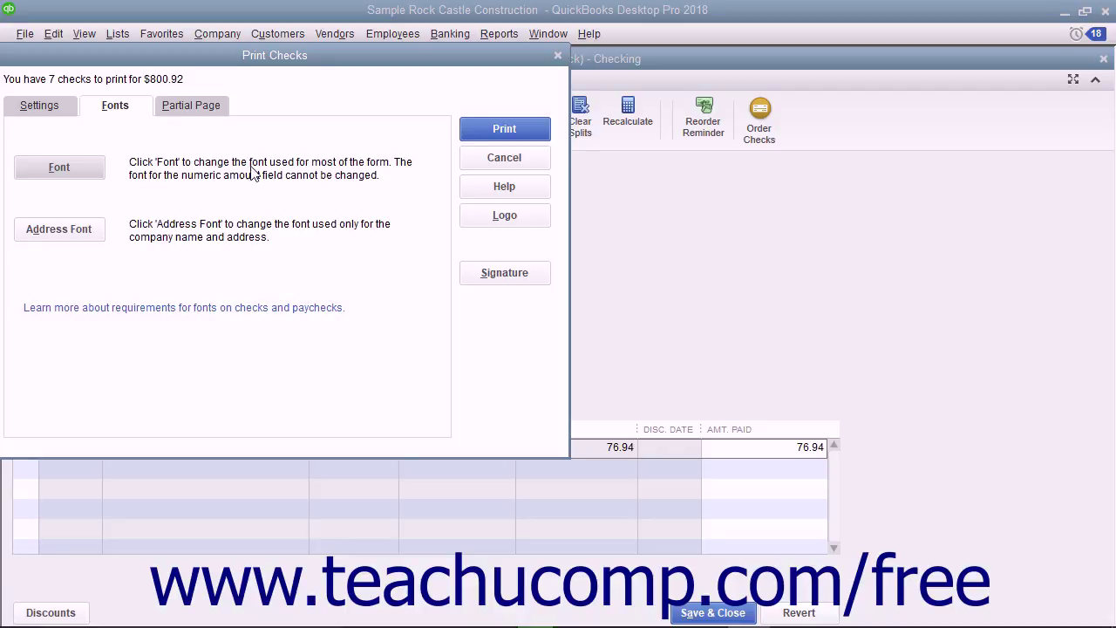
pyautogui.click(198, 105)
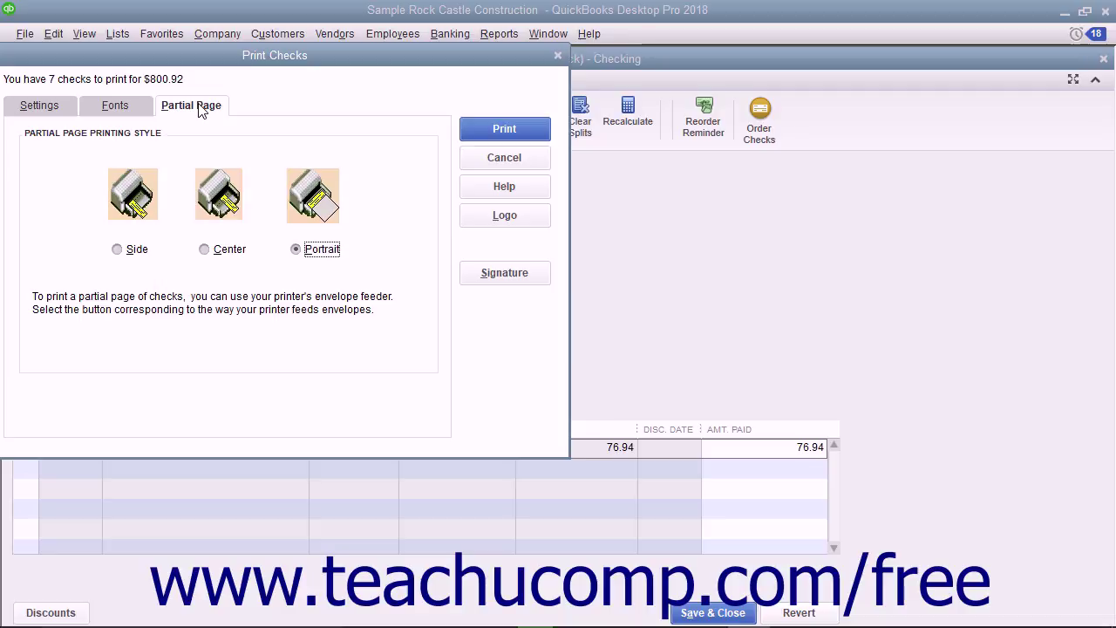
# Go back to the Settings tab to review the Lexmark printer, voucher style, logo and signature.
pyautogui.click(45, 112)
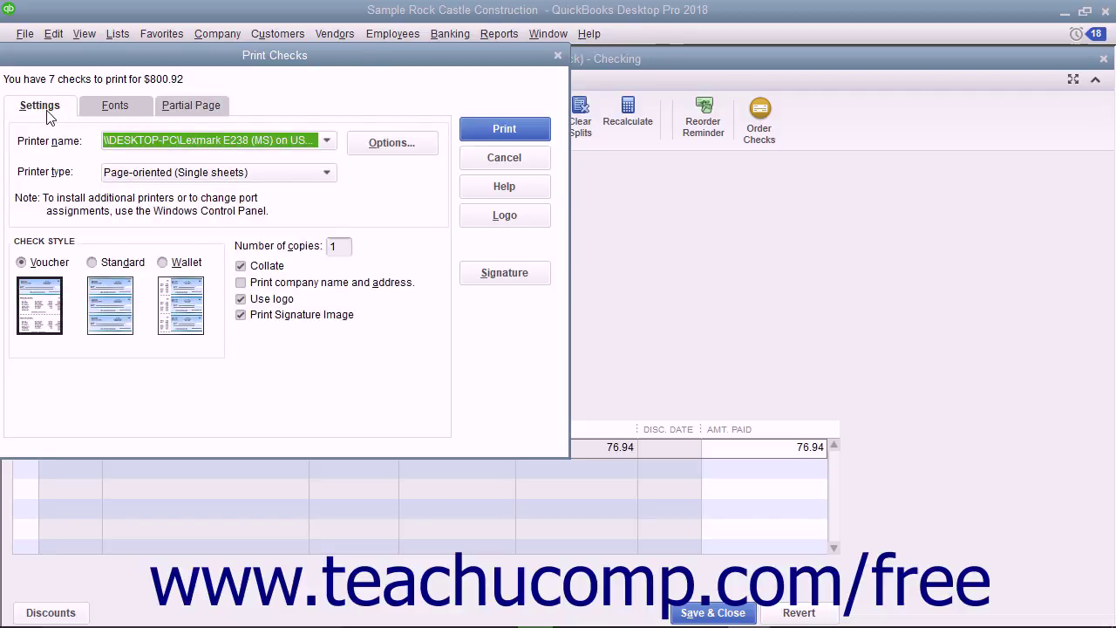